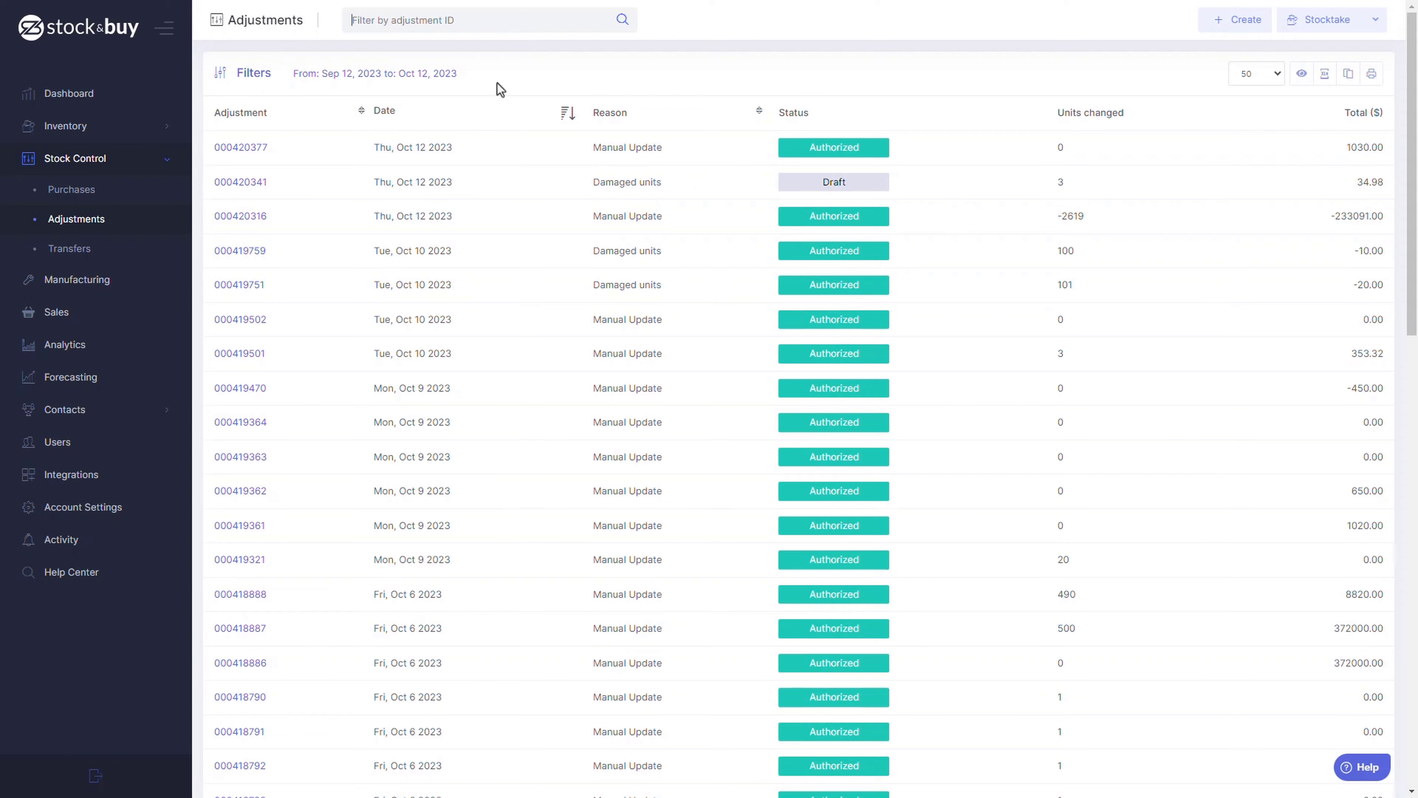
Try filtering the adjustments by the Damaged units reason, then keep 50 adjustments per page.
left_click(224, 79)
left_click(586, 111)
left_click(664, 199)
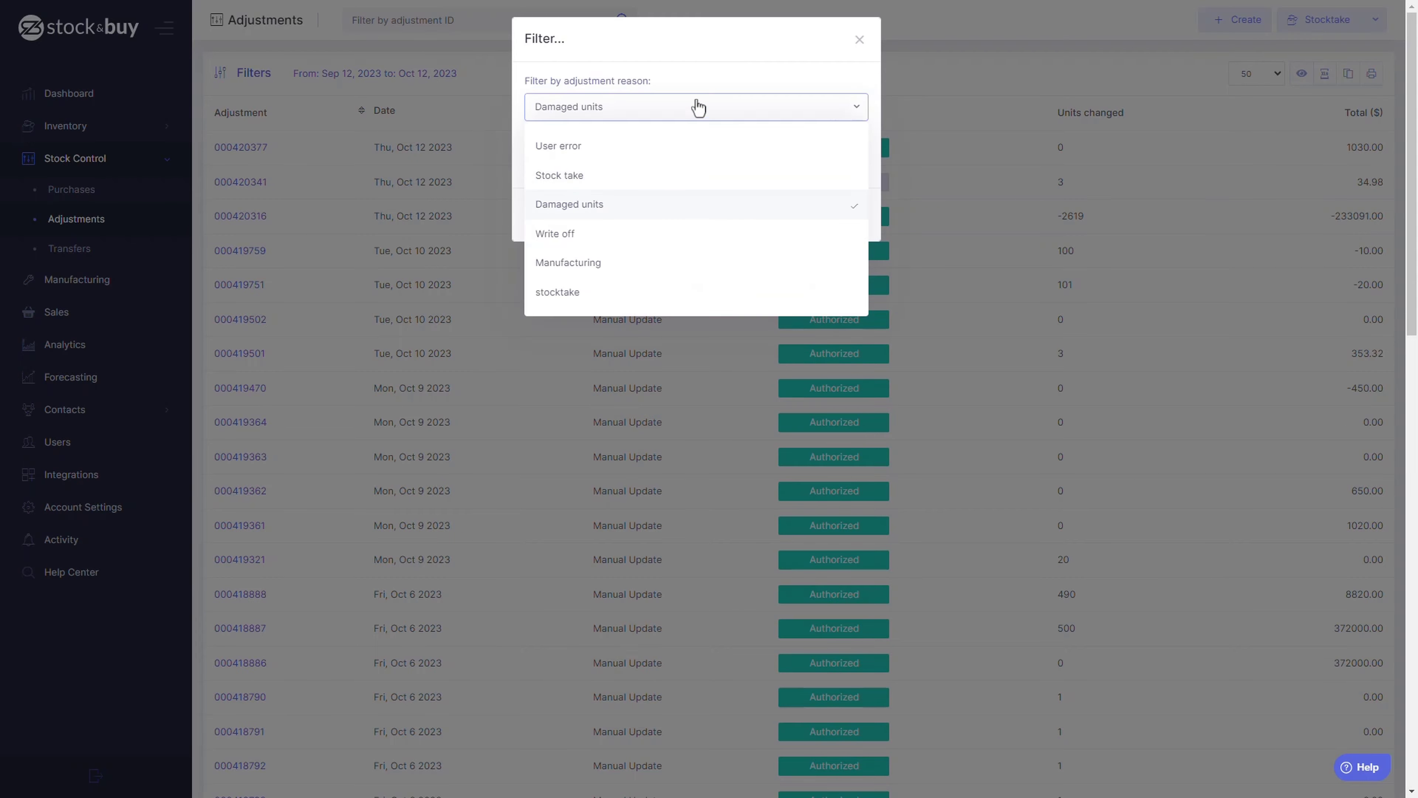
left_click(698, 106)
left_click(754, 163)
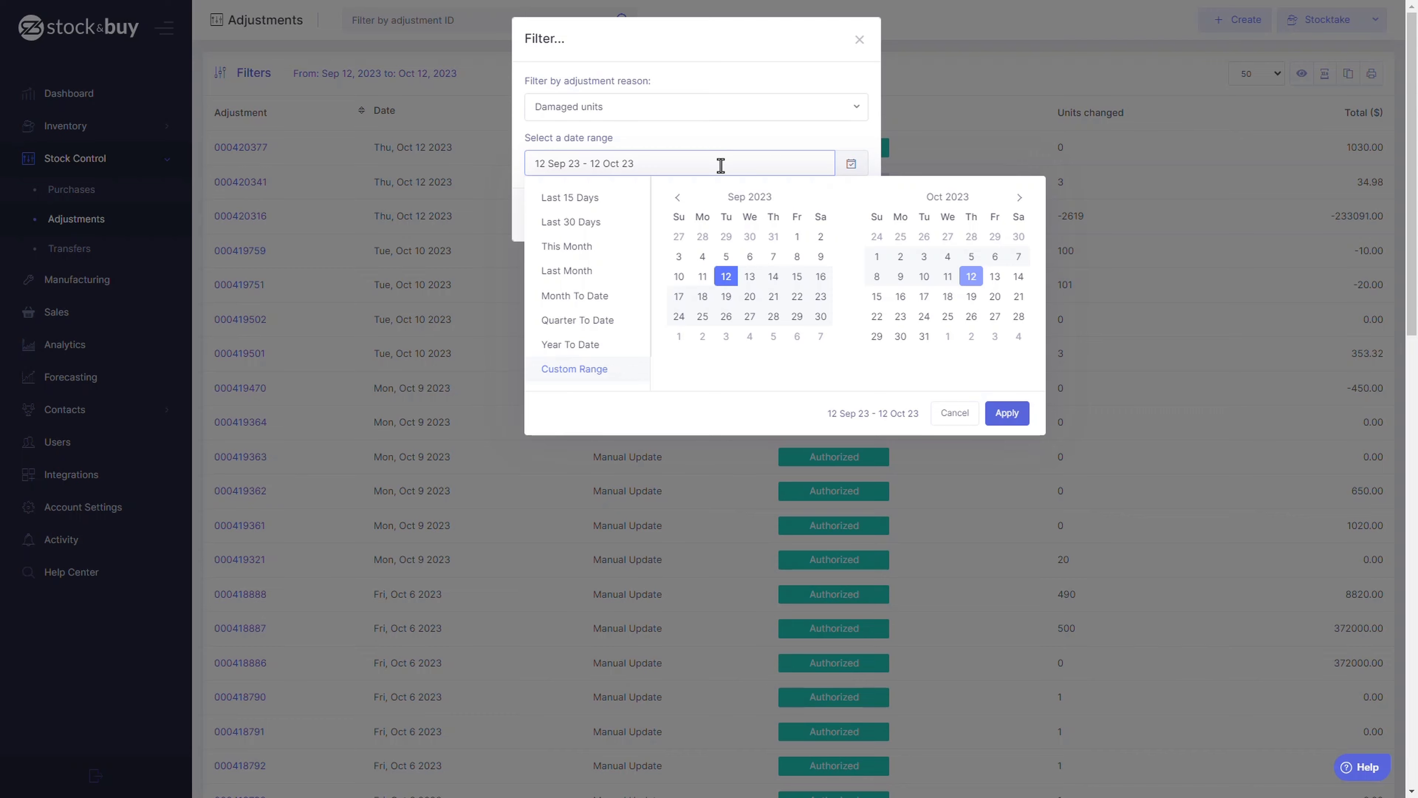
left_click(519, 202)
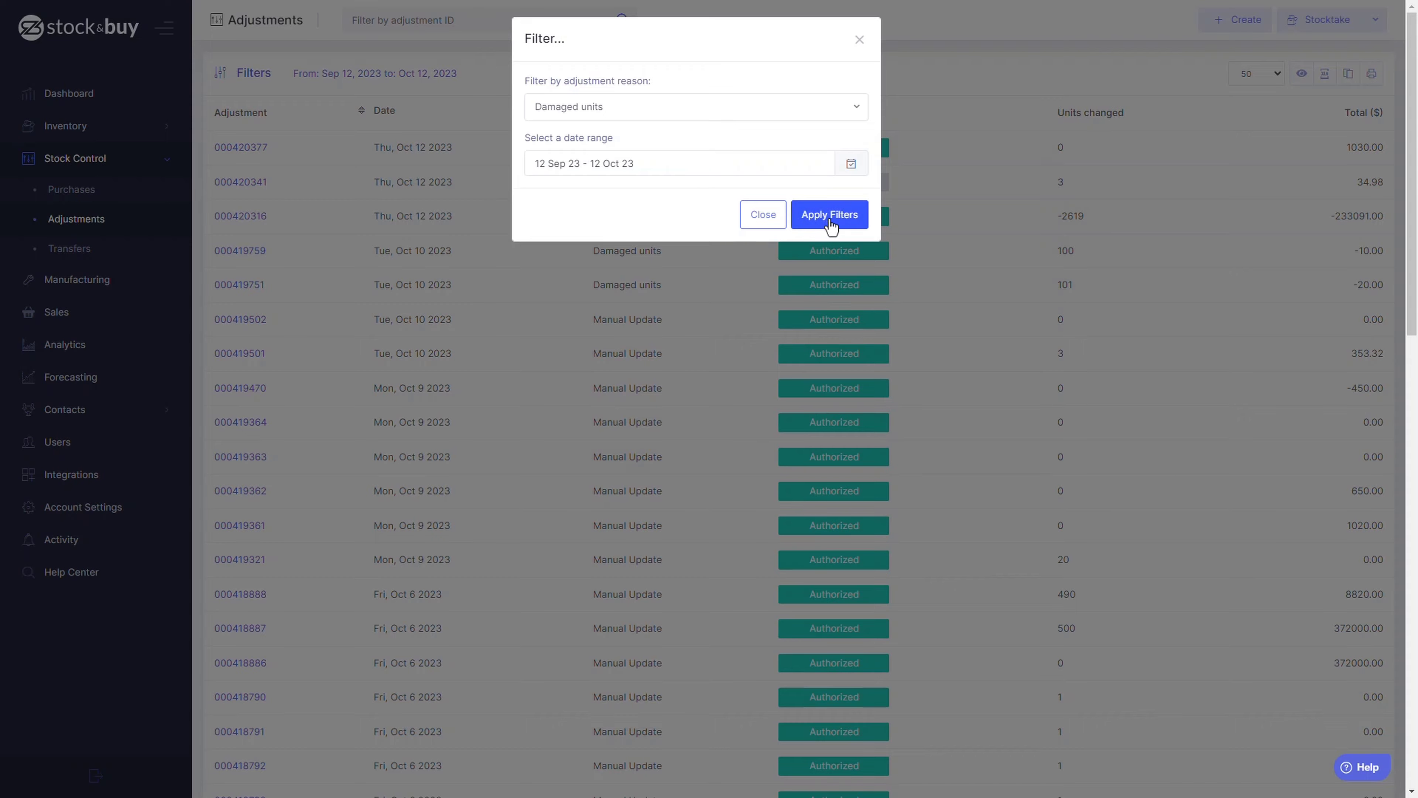
left_click(860, 40)
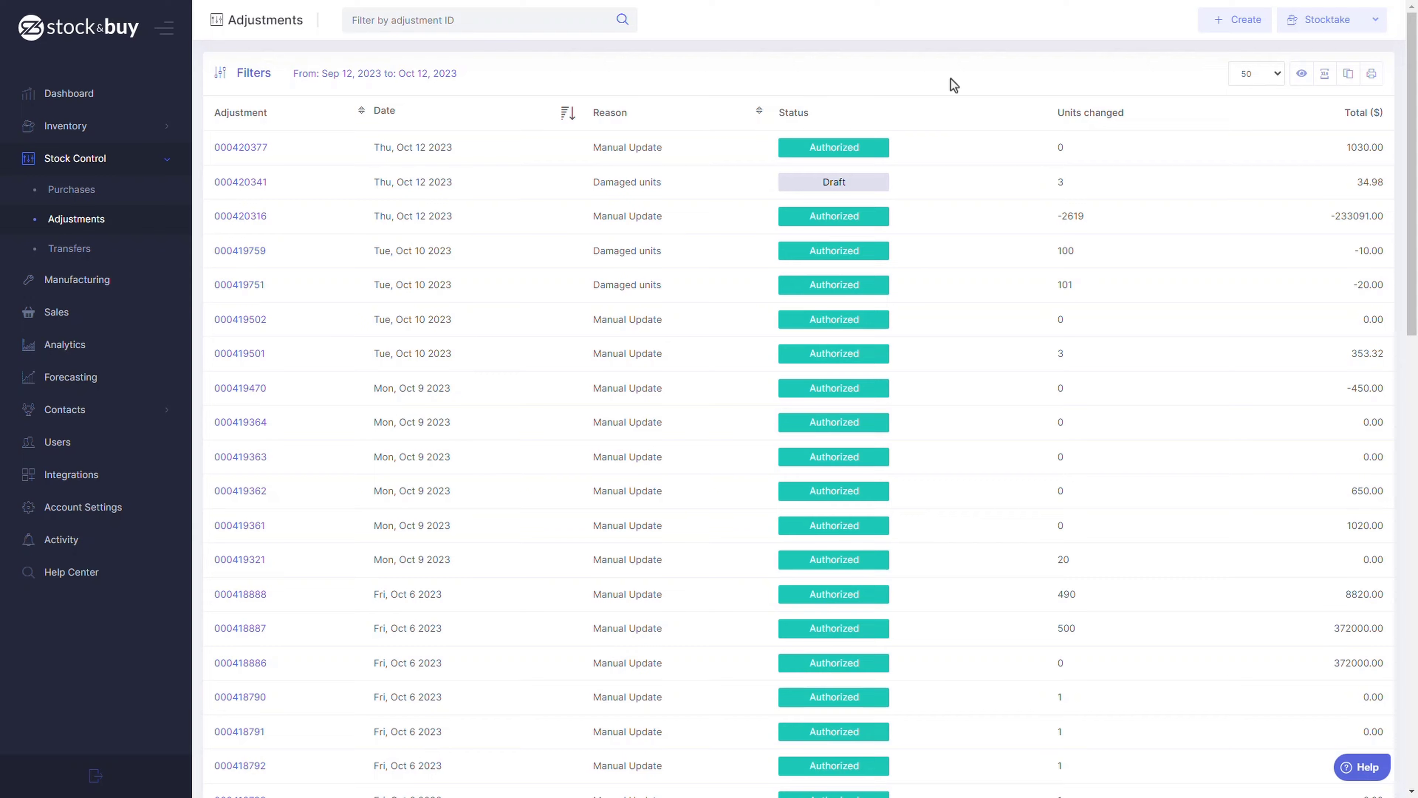
left_click(1277, 74)
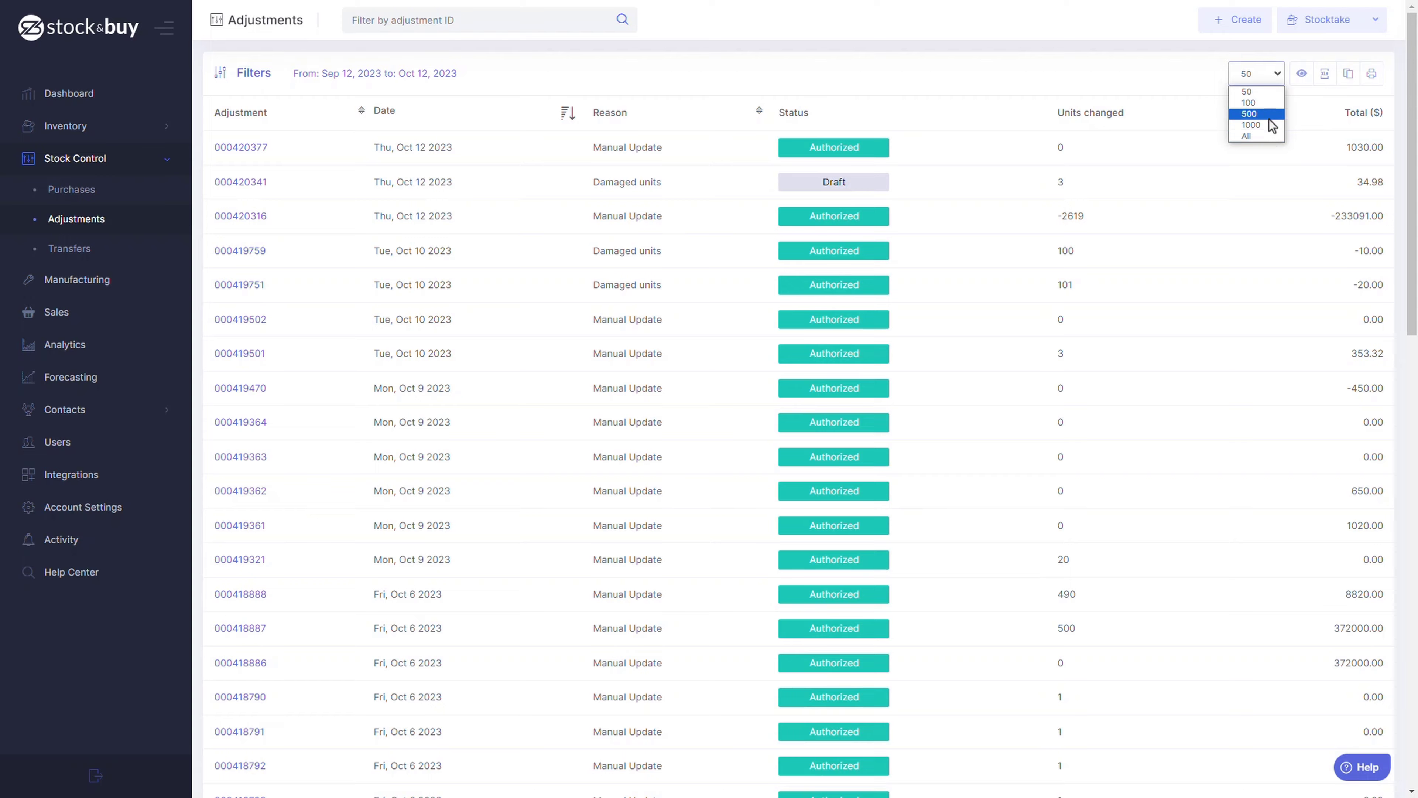
left_click(1254, 91)
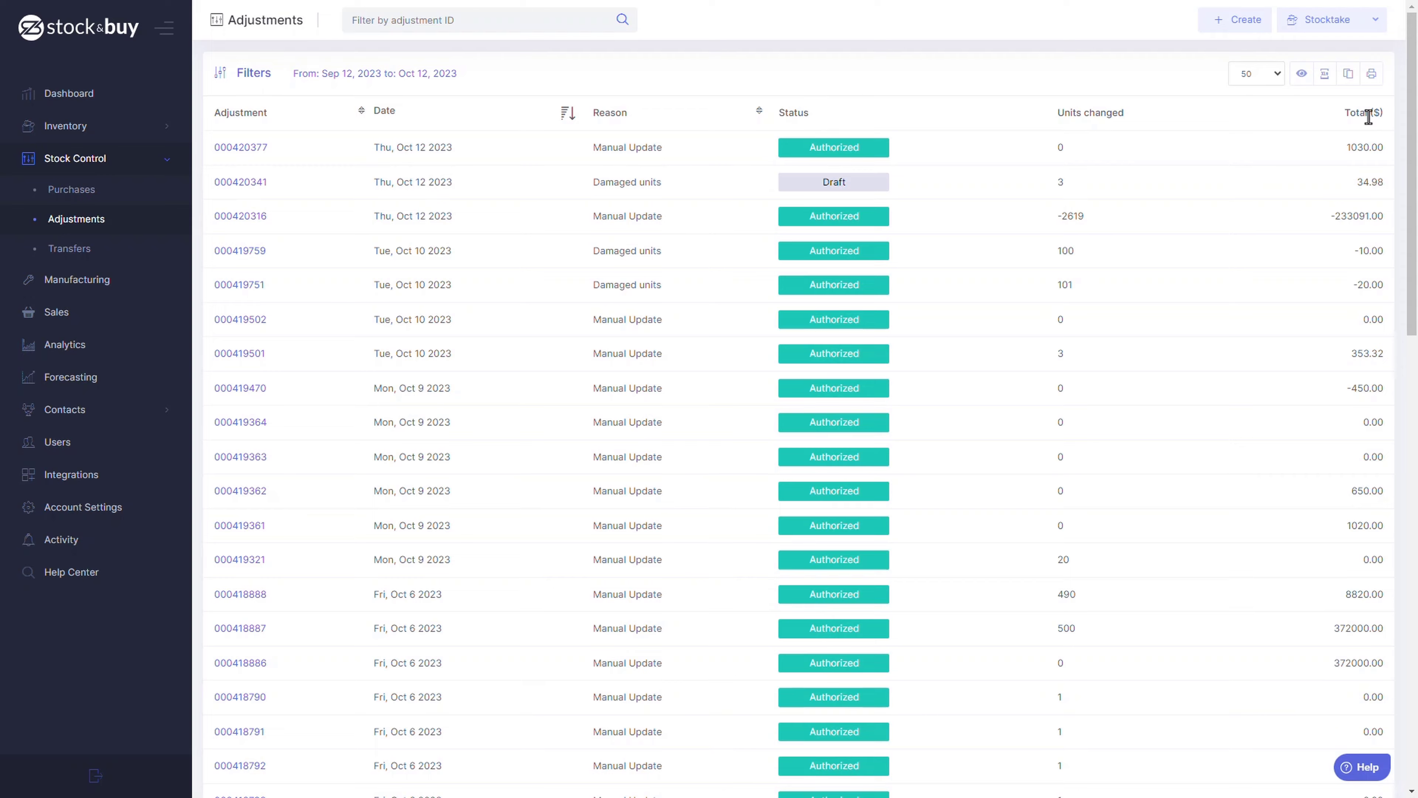
Create a new stock adjustment with Damaged units as its reason.
left_click(1232, 25)
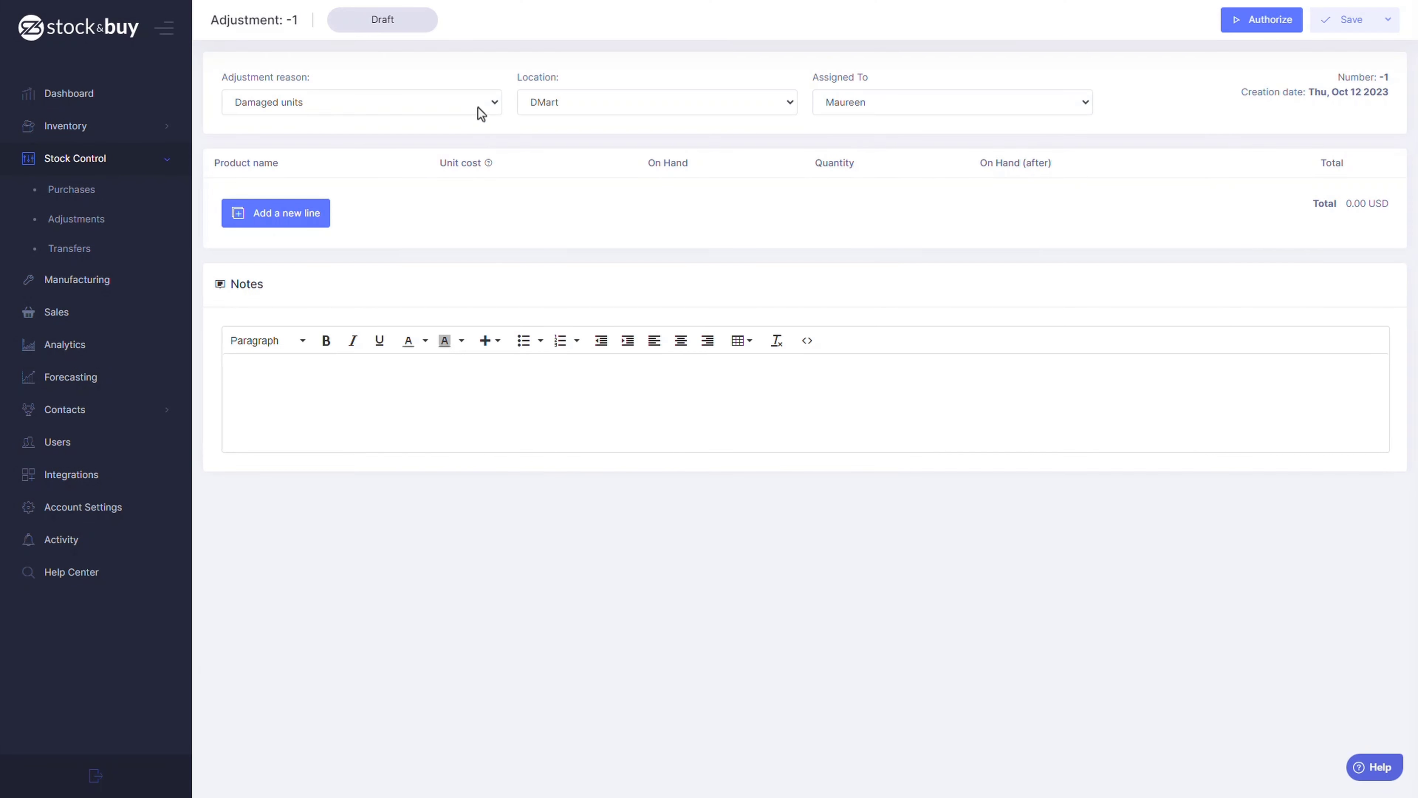
left_click(478, 107)
left_click(477, 122)
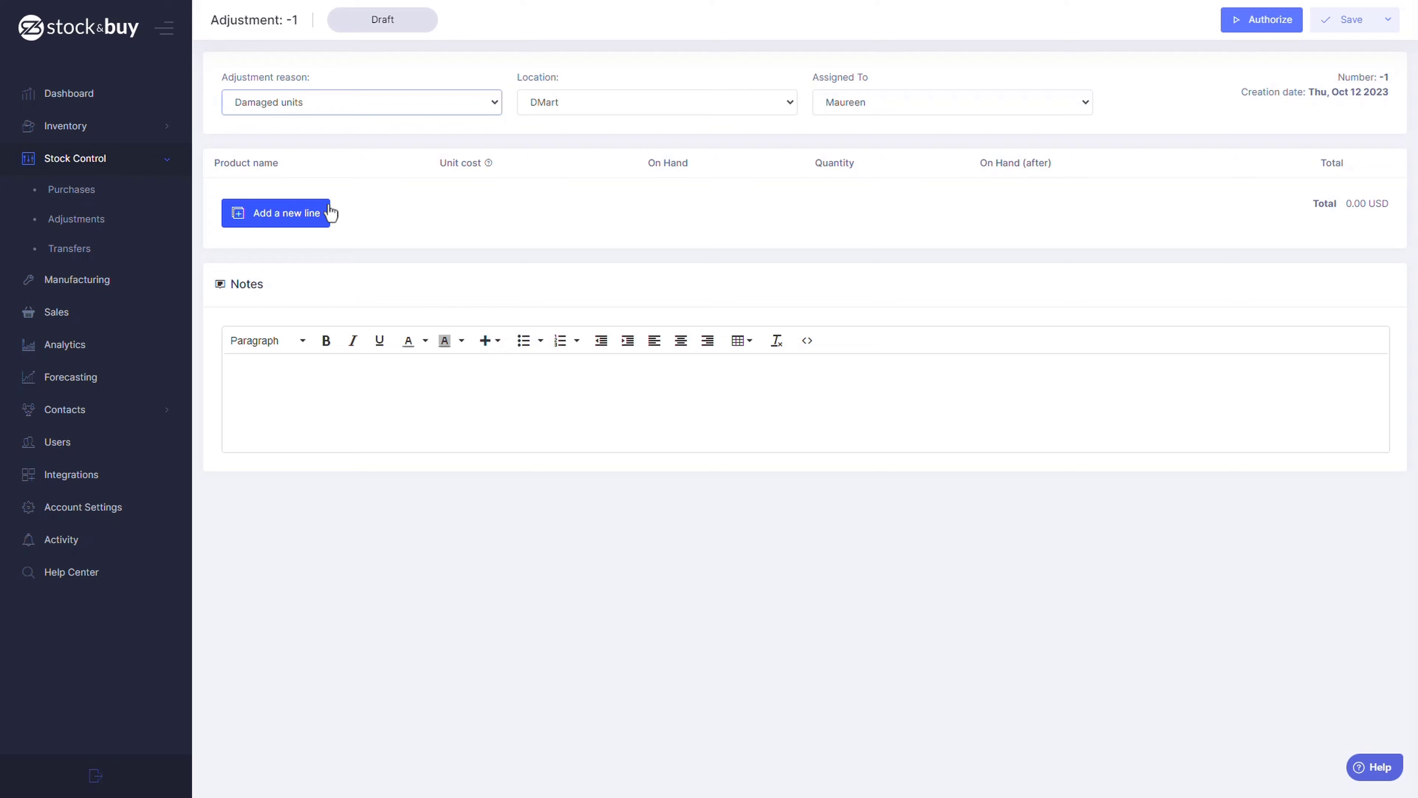
left_click(125, 512)
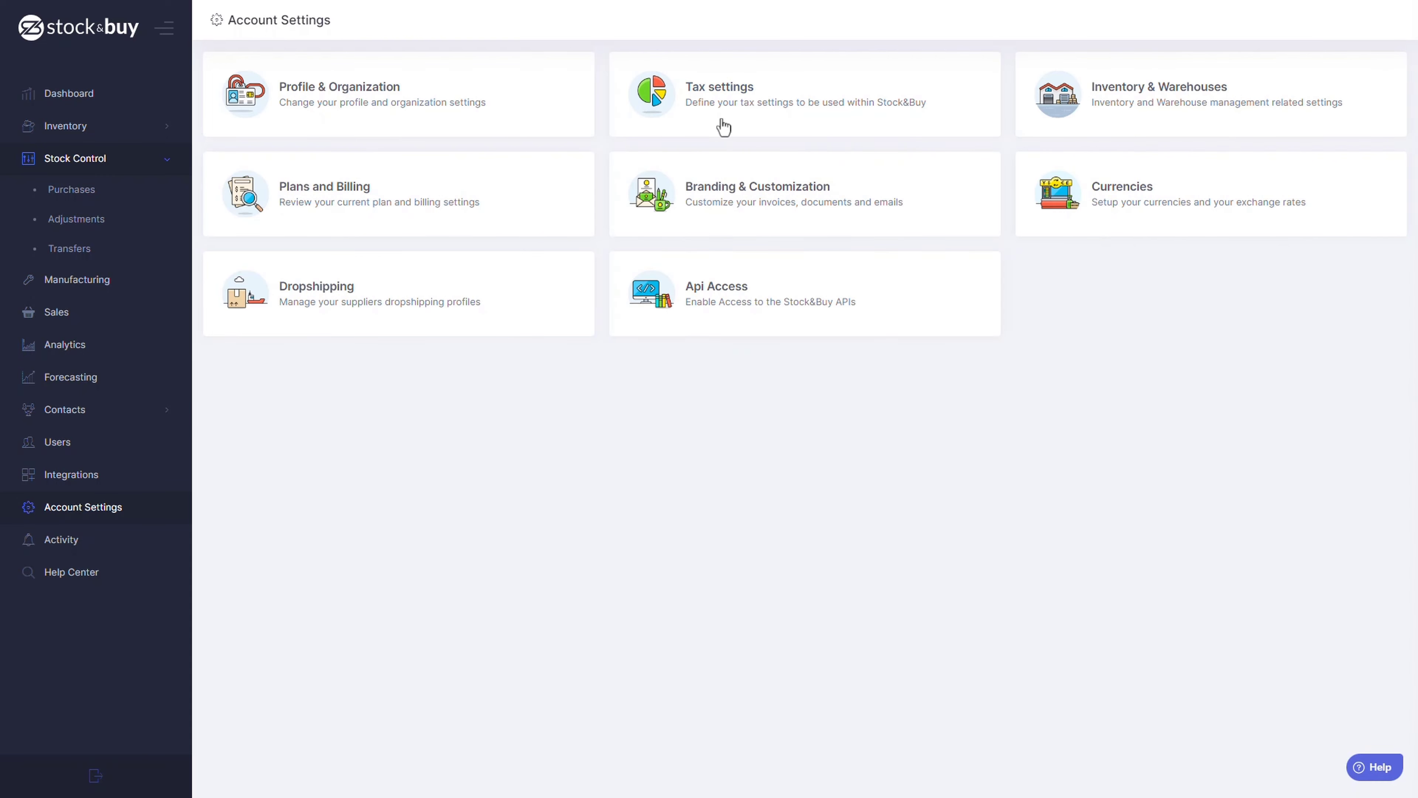
left_click(794, 187)
scroll(709, 462, "down", 3)
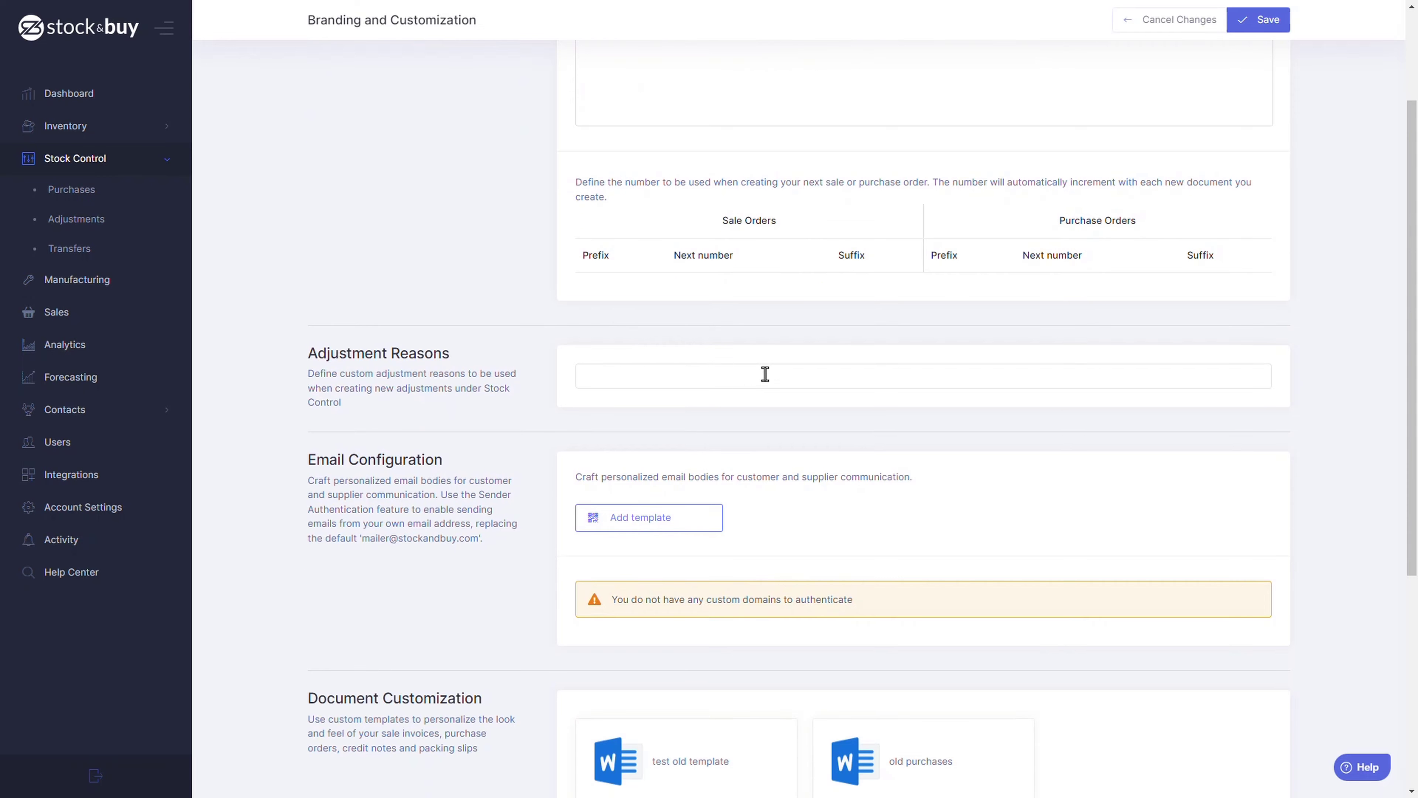
left_click(1082, 419)
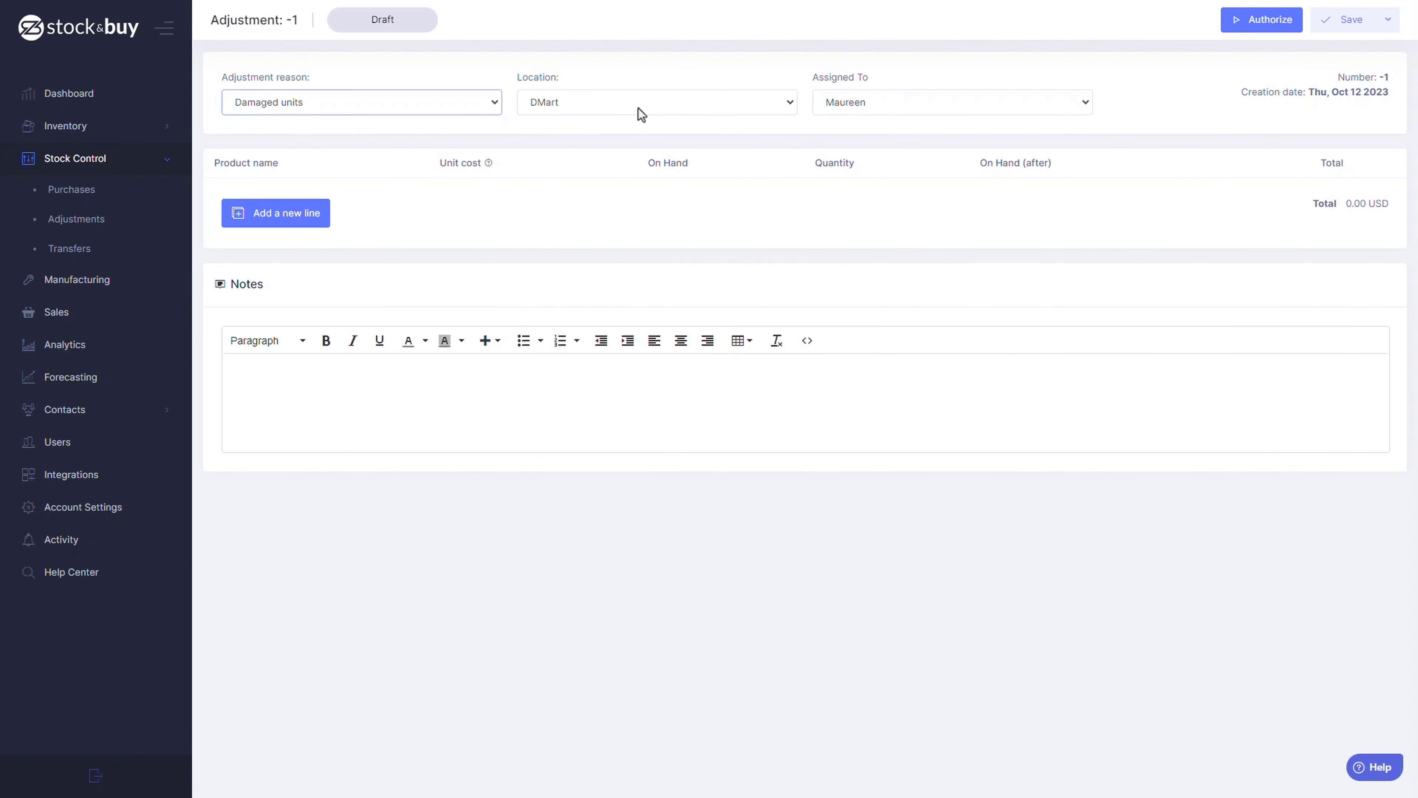
Keep DMart as the location and add a Kuromi Comb line from the product search.
left_click(639, 107)
left_click(639, 107)
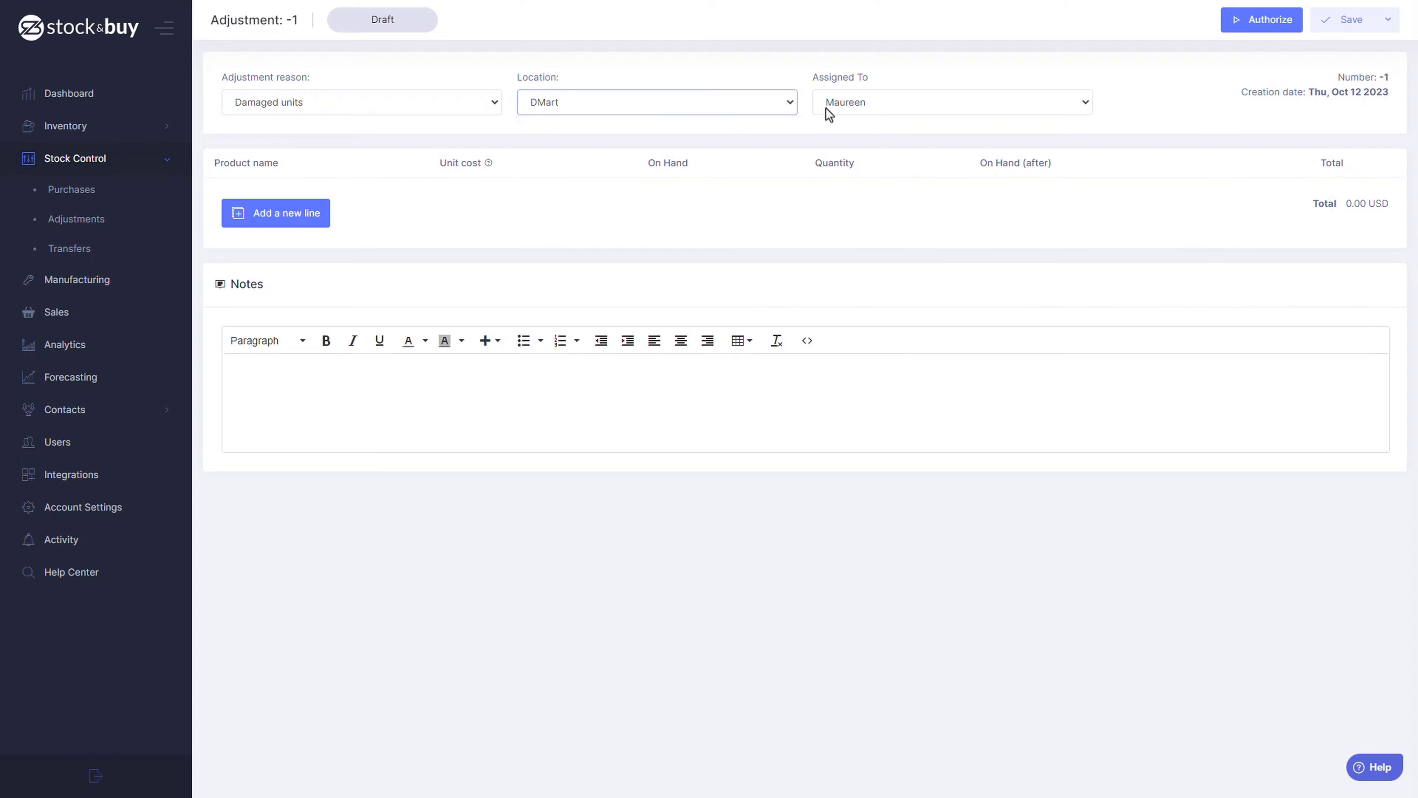
left_click(322, 220)
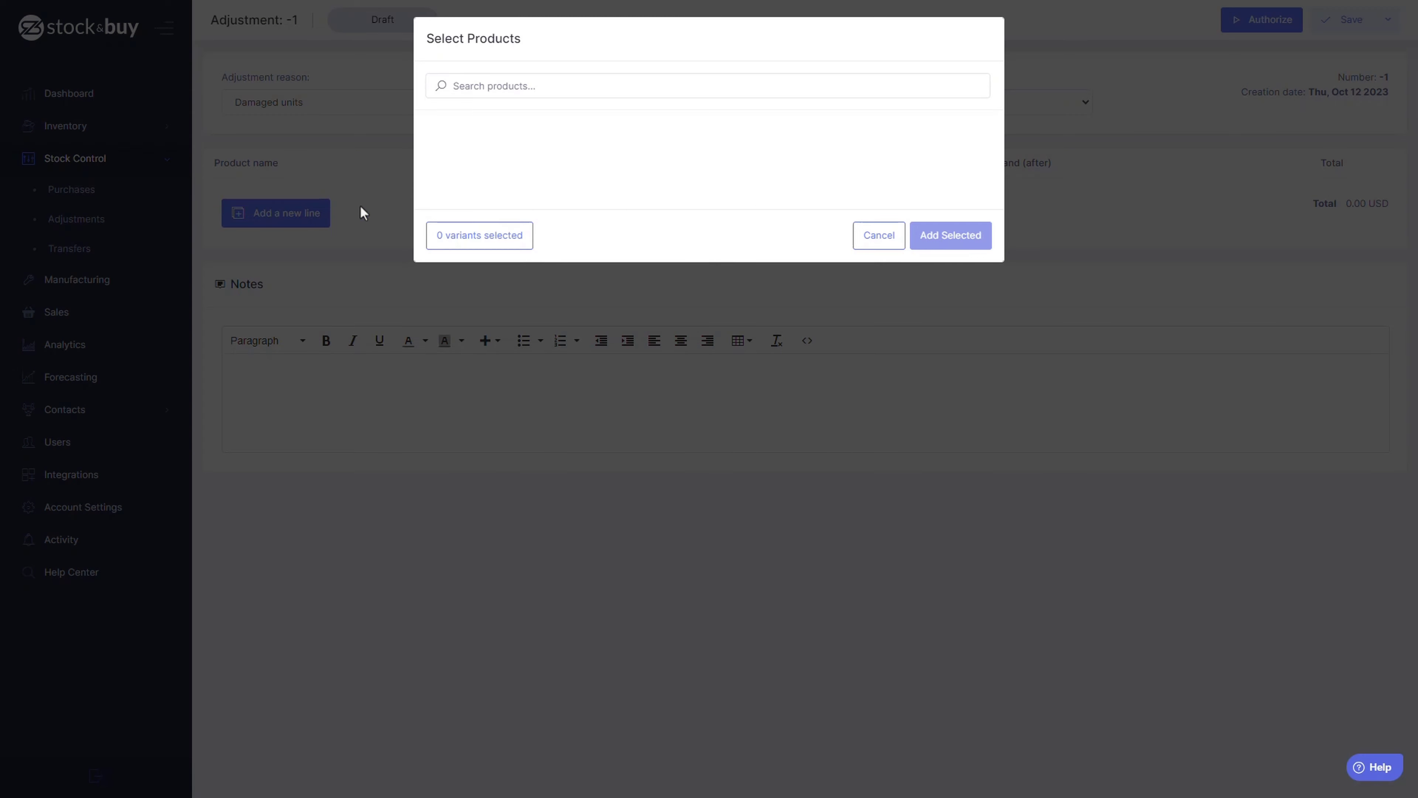
left_click(551, 85)
type("Kuromi")
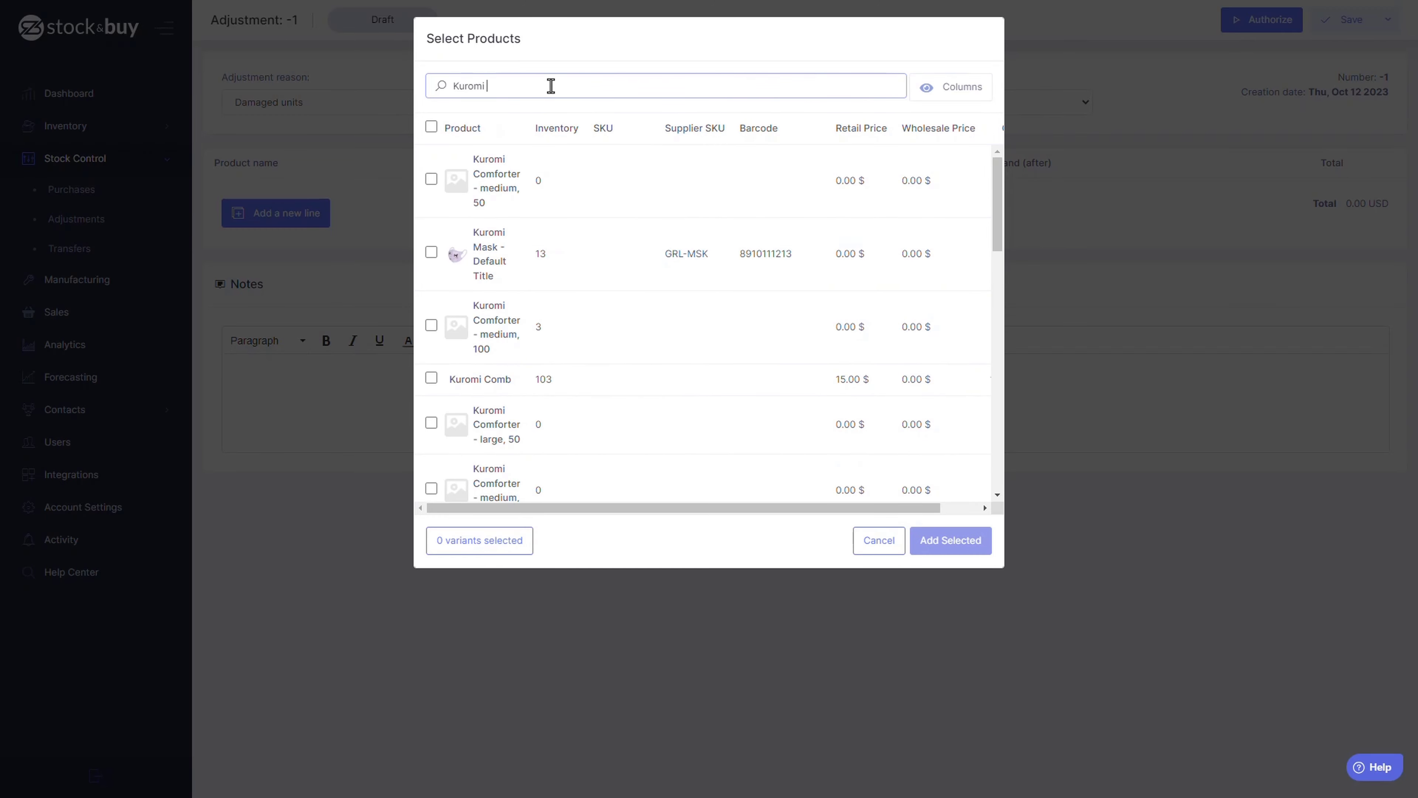
type(" Com")
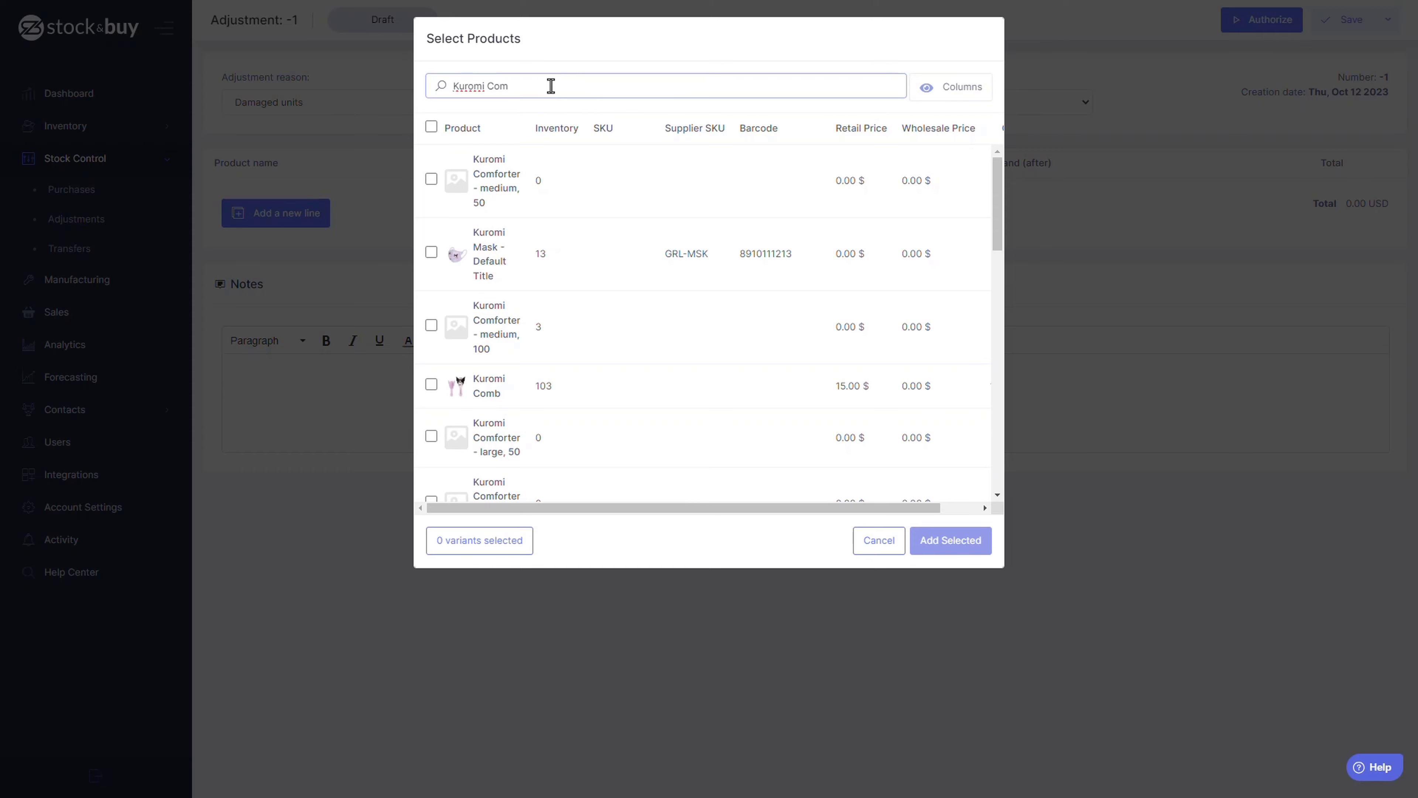
type("b")
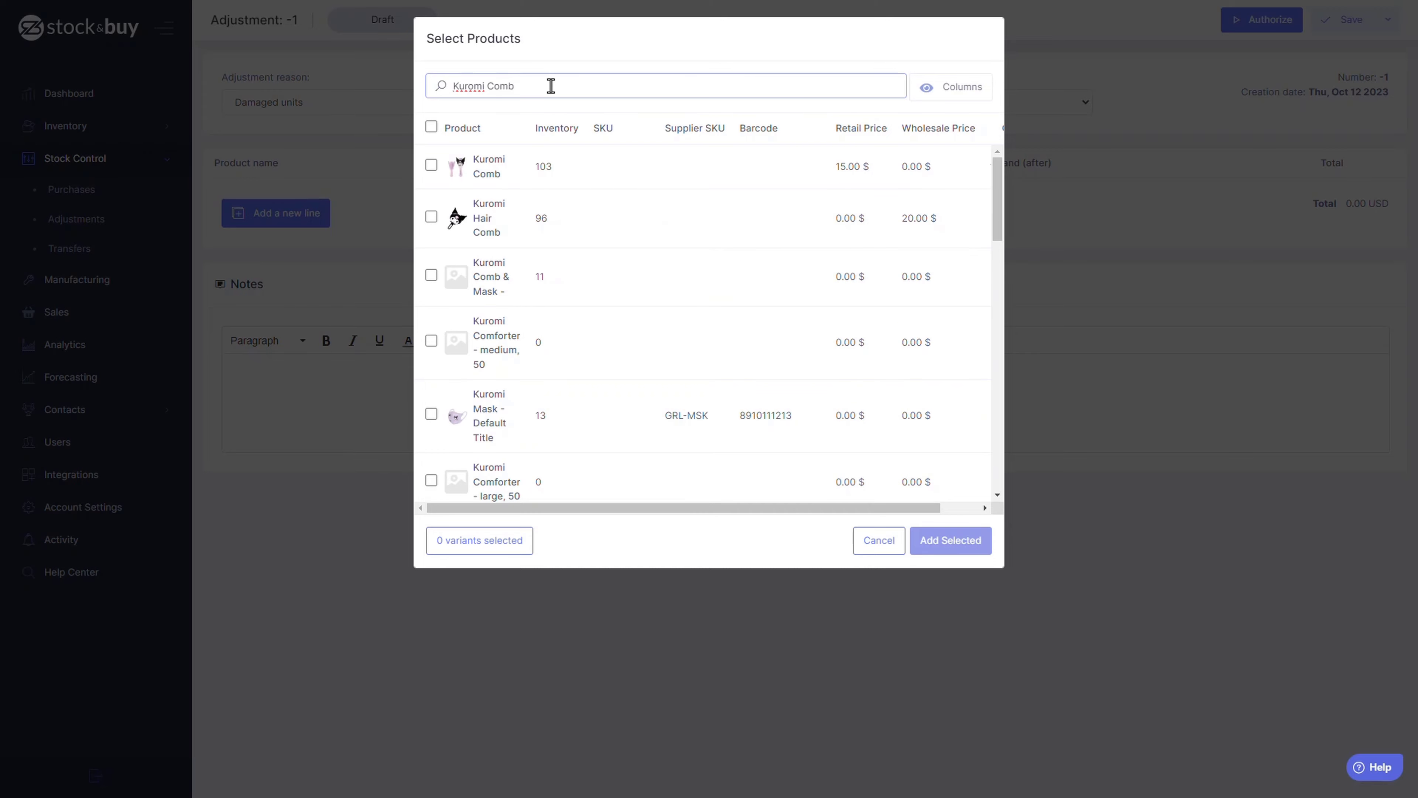
left_click(431, 165)
left_click(930, 538)
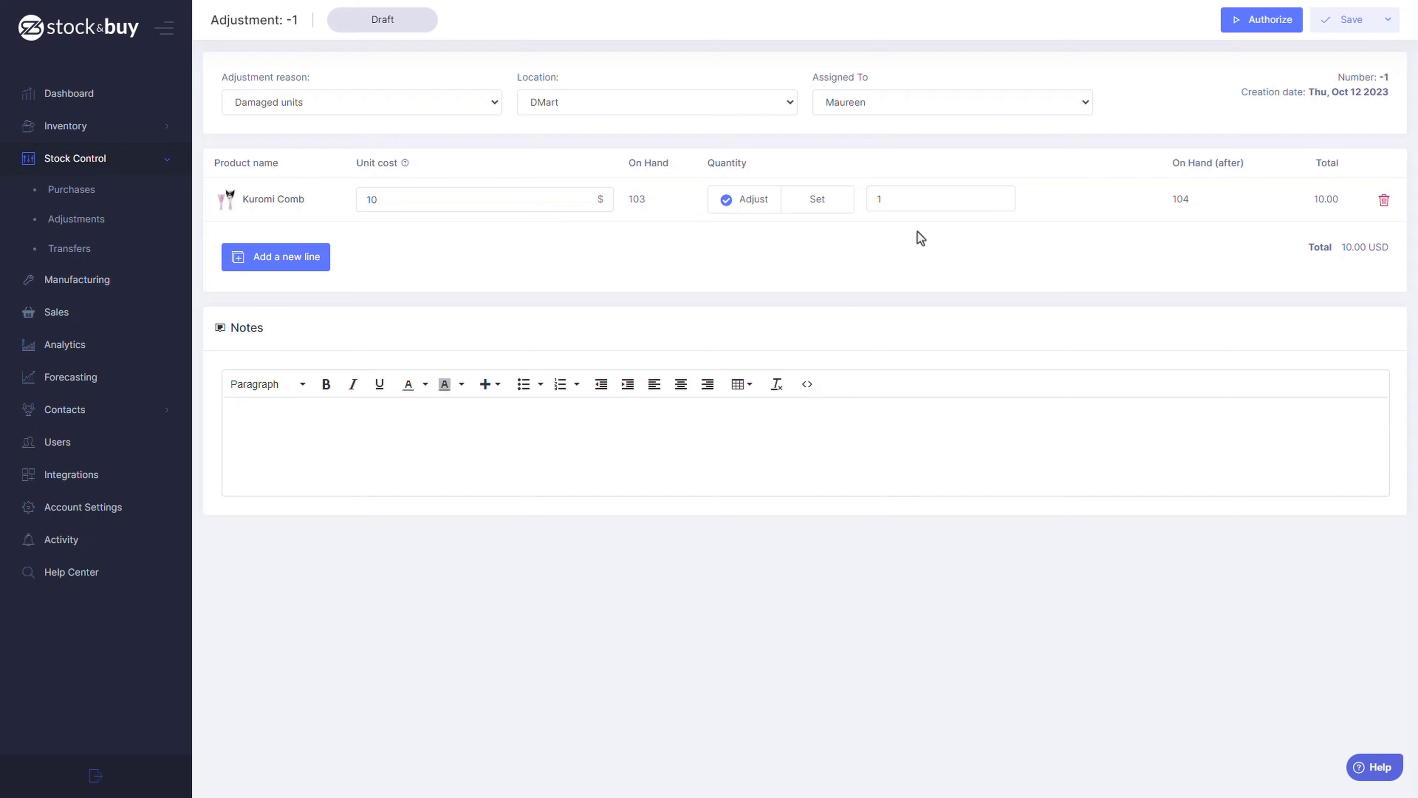
Lower the Kuromi Comb quantity to -2.
left_click(1001, 203)
left_click(1002, 202)
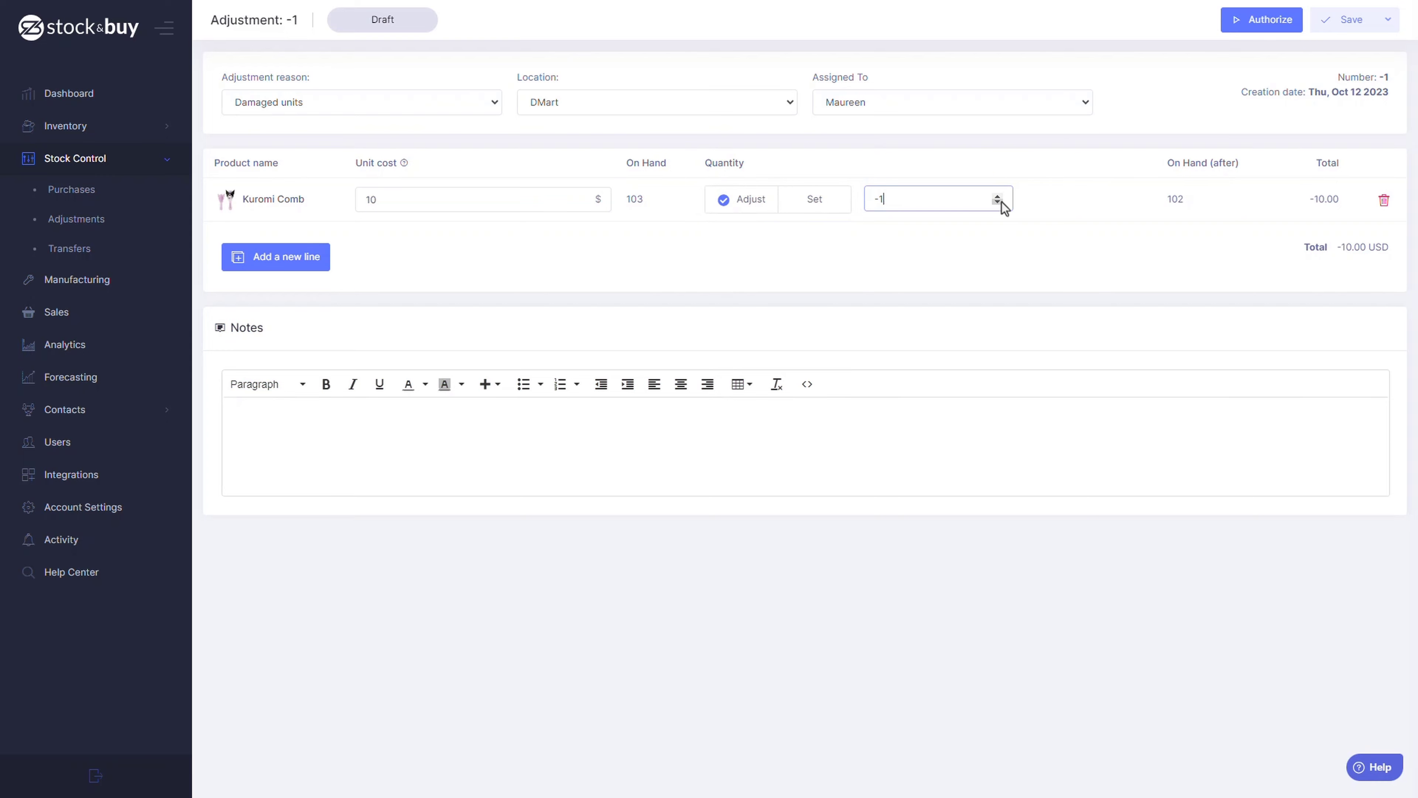
left_click(1002, 203)
left_click(1179, 214)
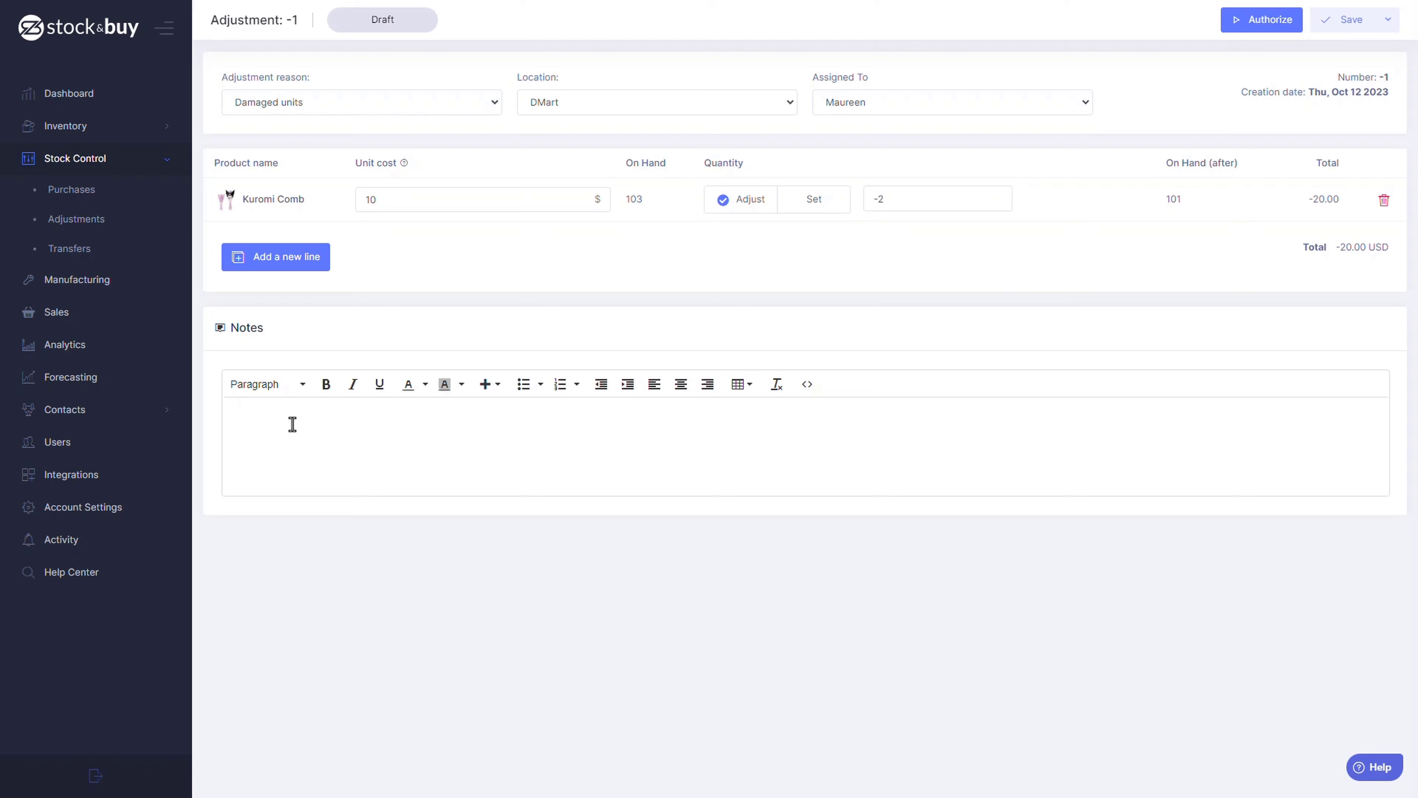
Authorize the Damaged units adjustment and expand Stock Control in the sidebar.
left_click(264, 414)
left_click(1249, 38)
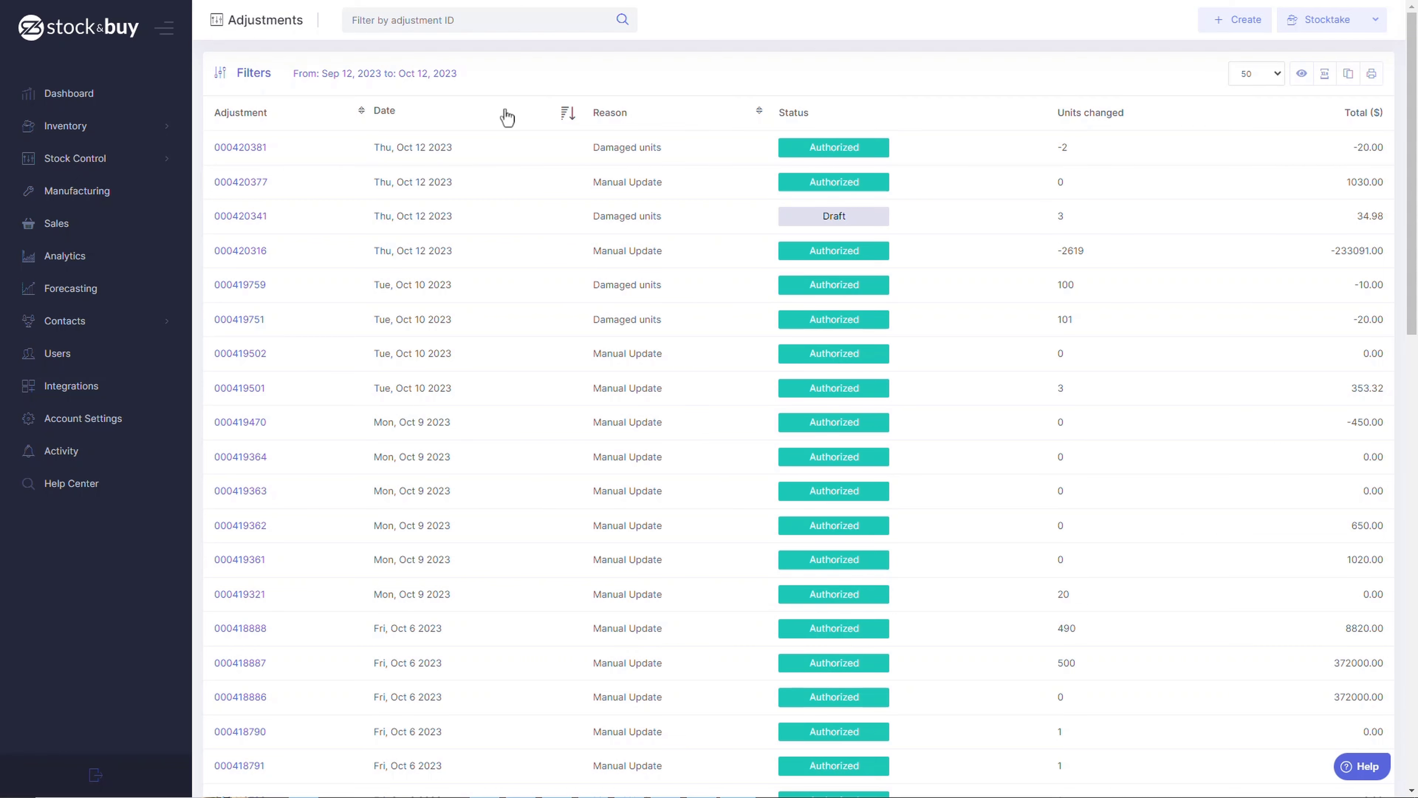
left_click(151, 160)
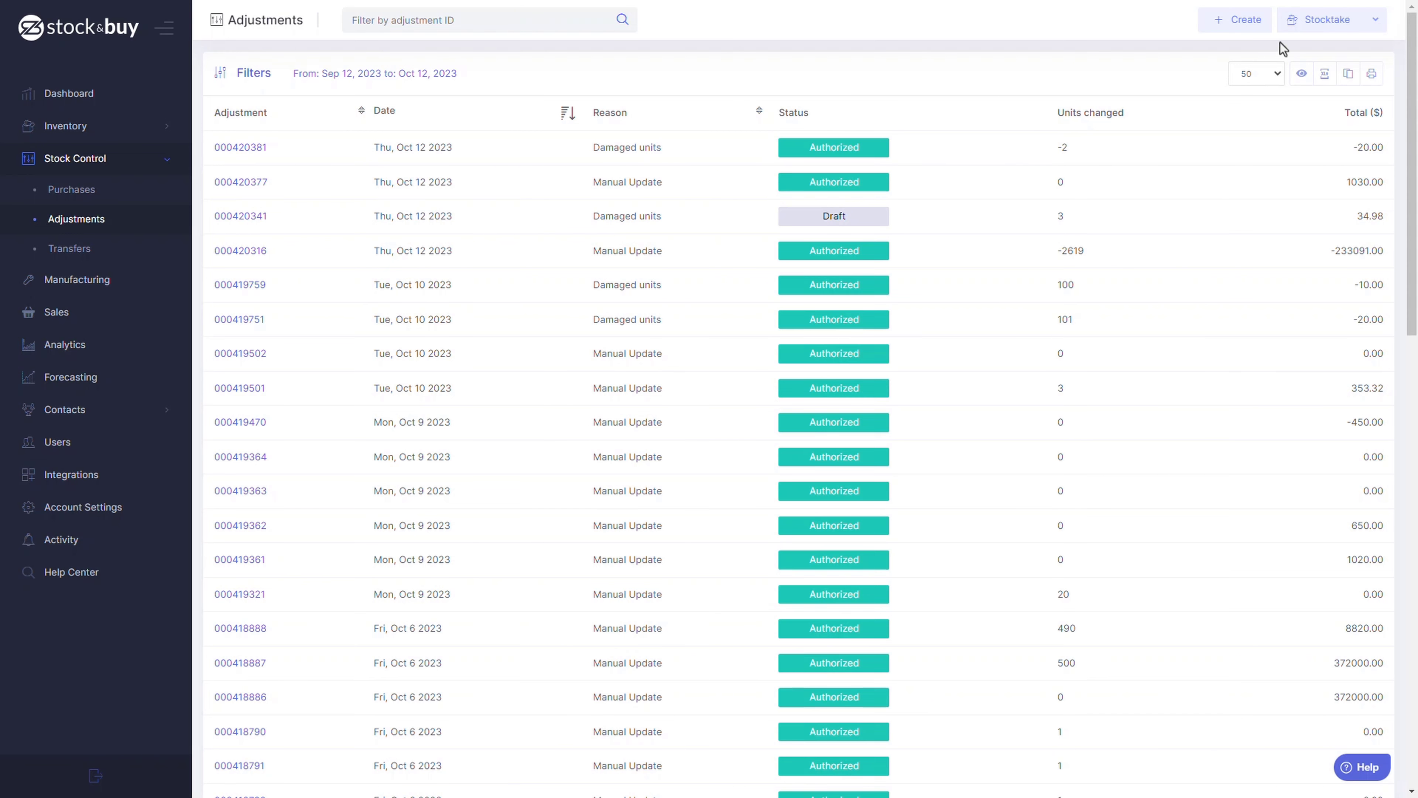
Start a stocktake and cancel it at the spreadsheet upload step, then reveal Dropship Stocktake.
left_click(1316, 25)
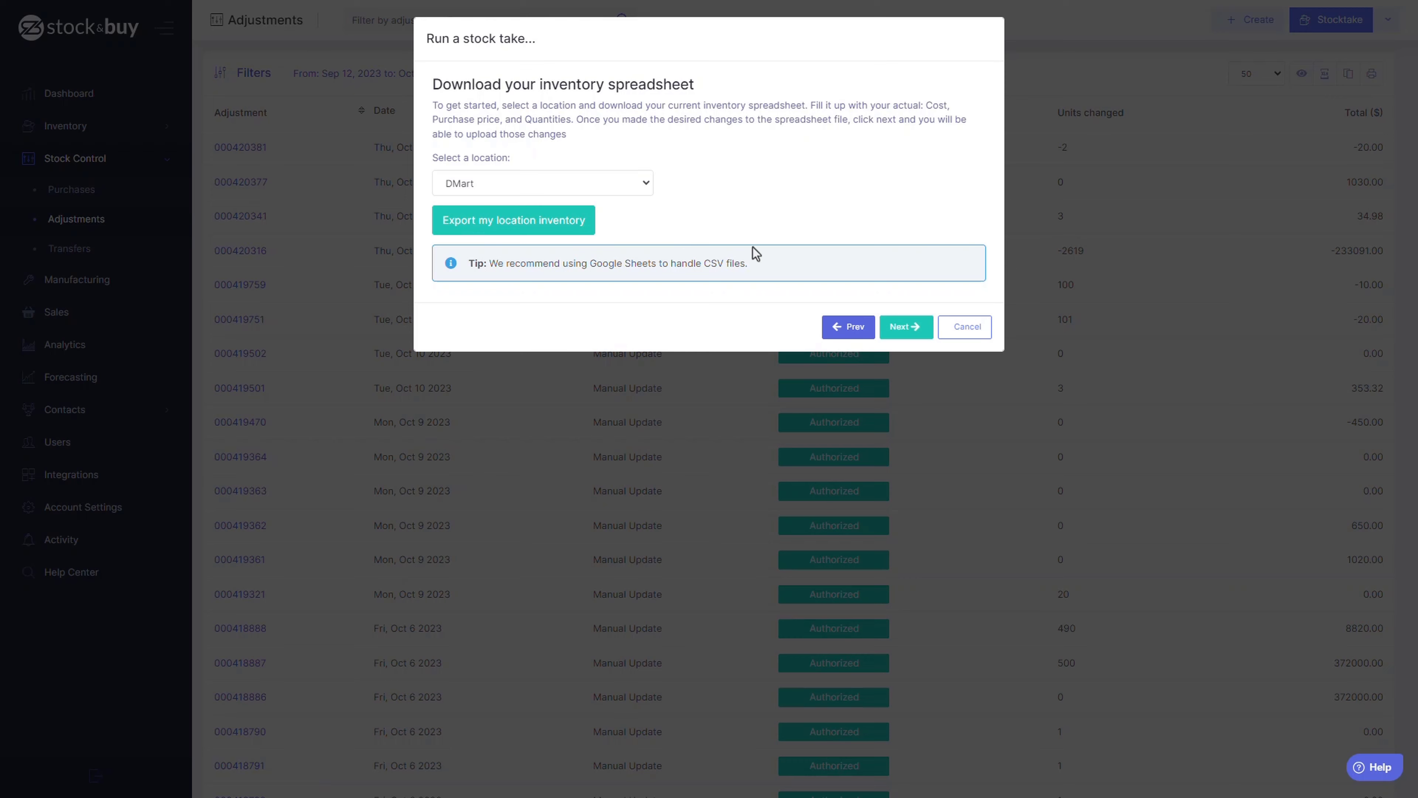
left_click(905, 326)
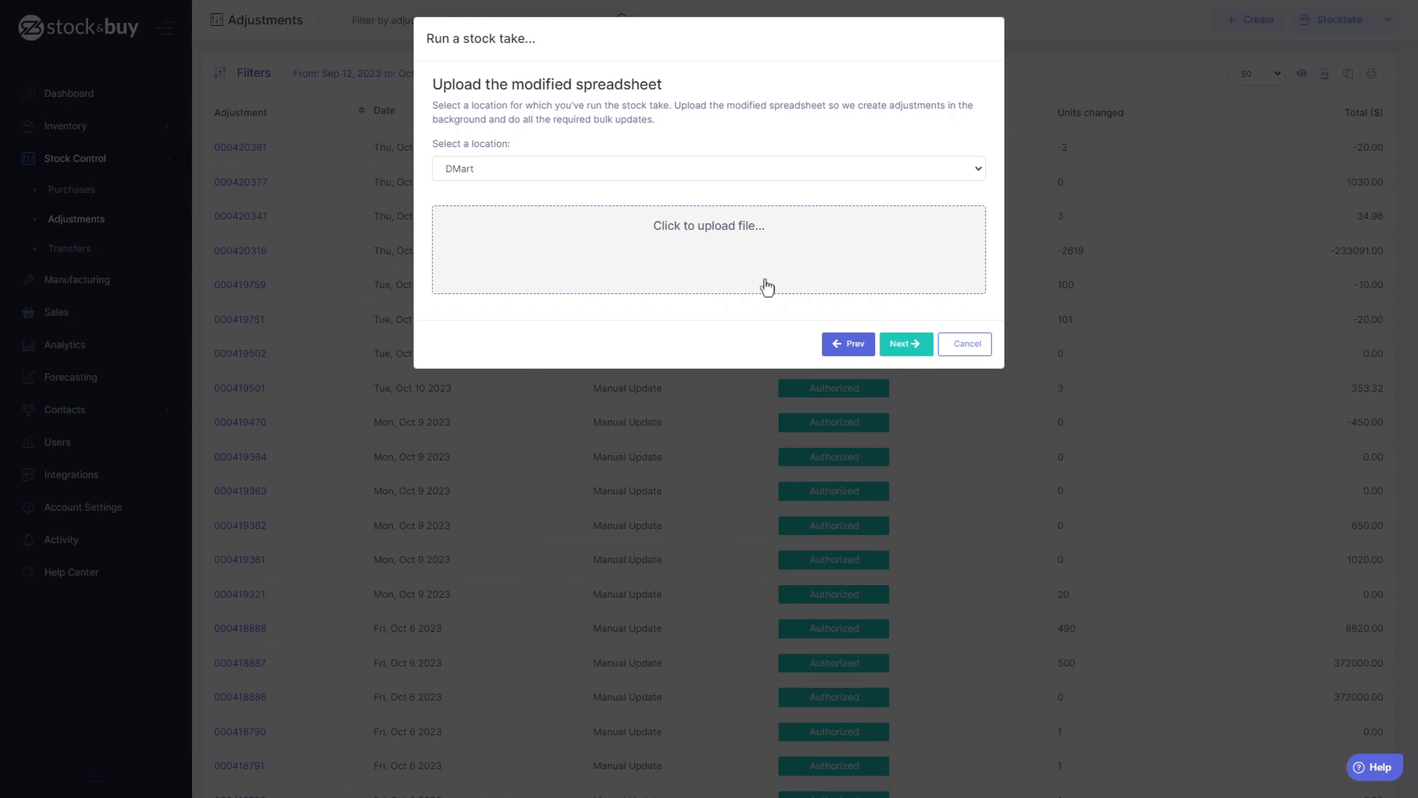
left_click(967, 344)
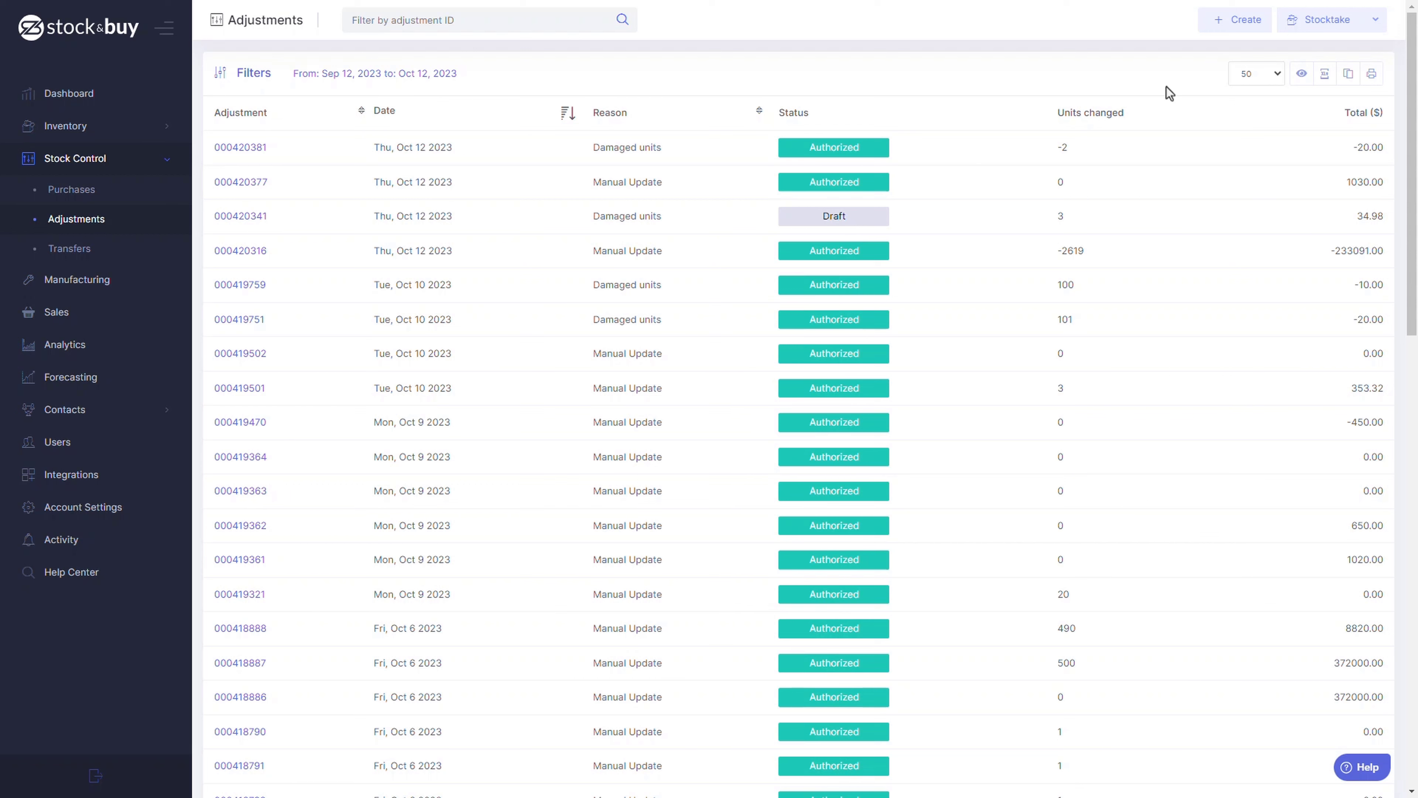
left_click(1377, 21)
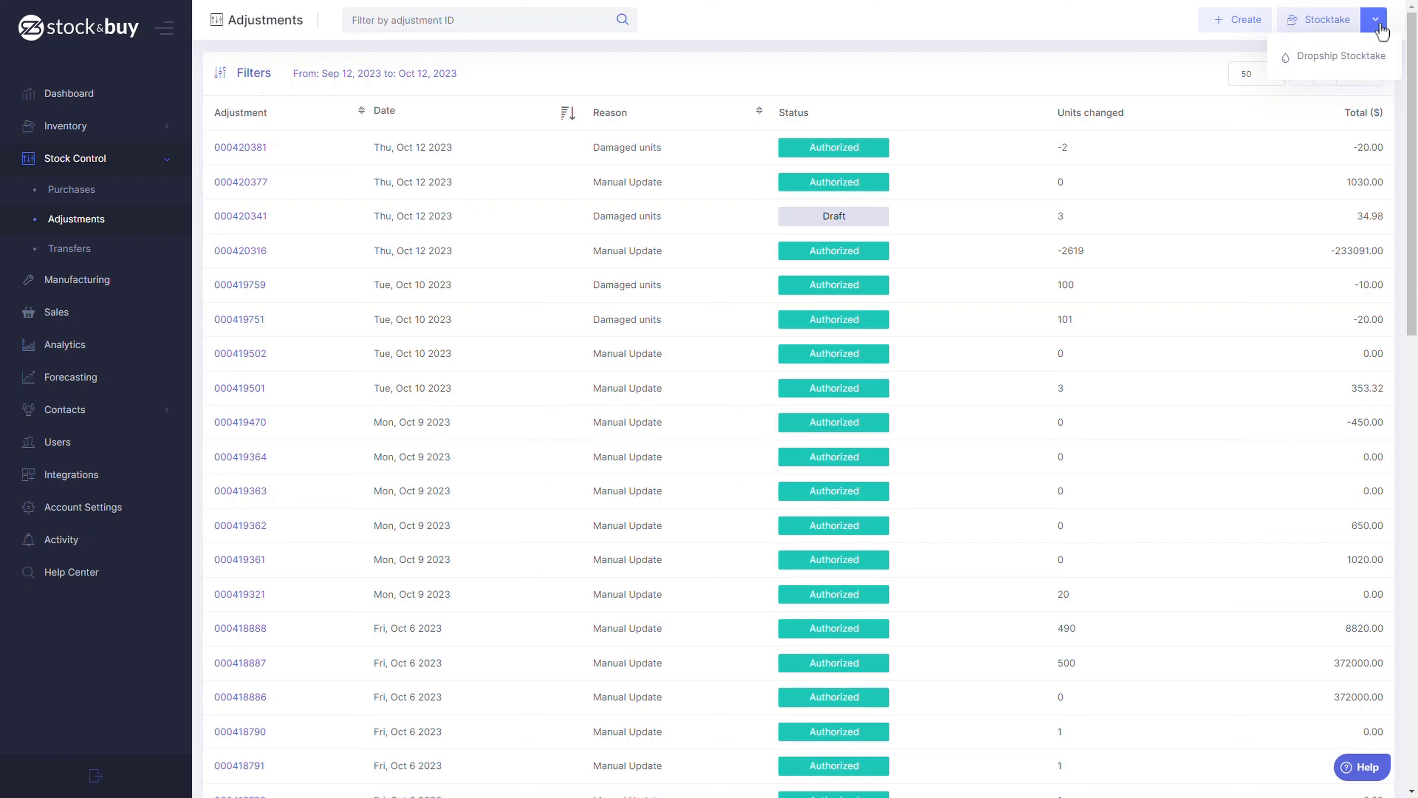